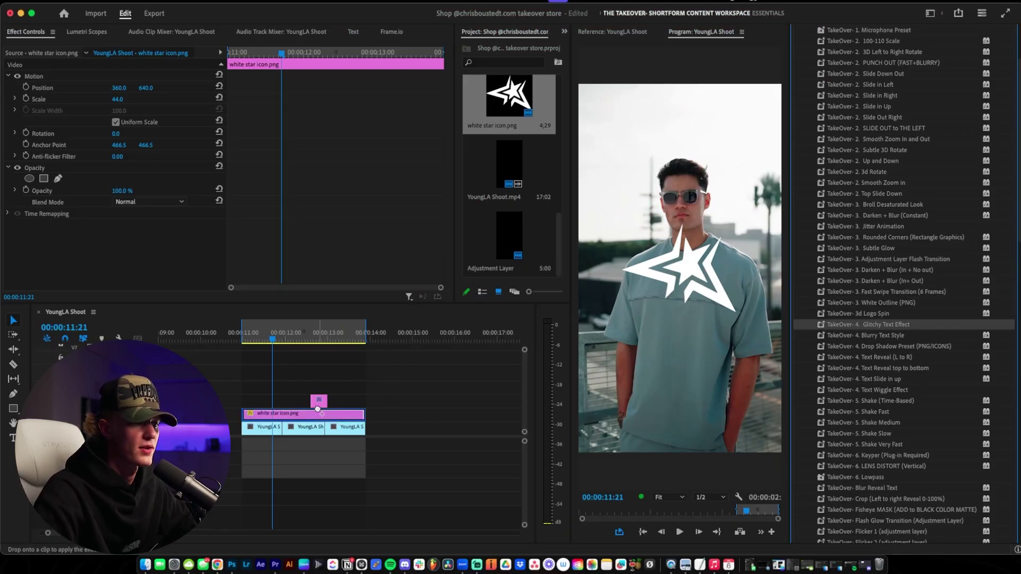
{"action": "left_click_drag", "start_coordinate": [317, 408], "coordinate": [317, 410]}
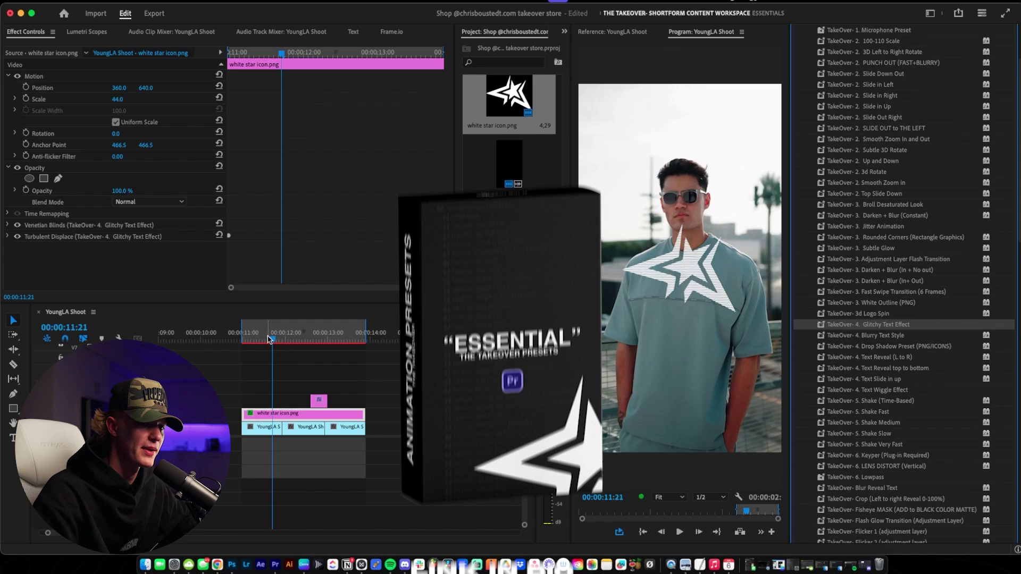
{"action": "left_click_drag", "start_coordinate": [269, 338], "coordinate": [253, 340]}
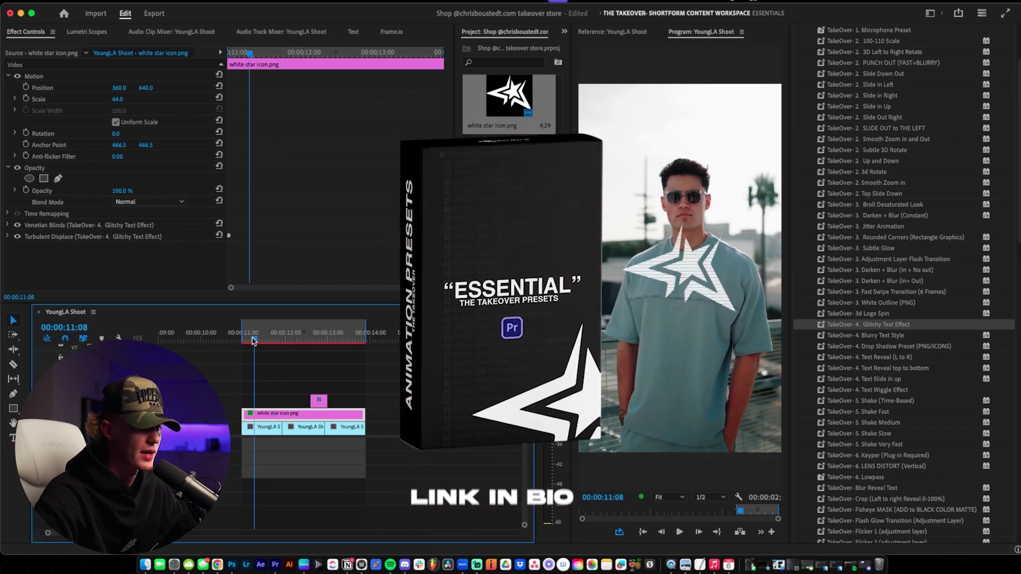
{"action": "key", "text": "space"}
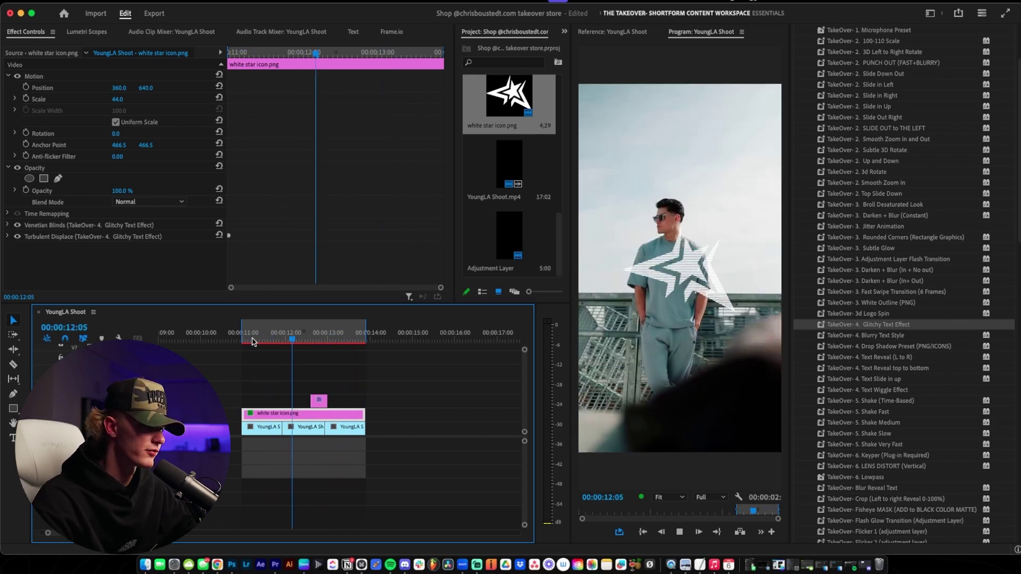
{"action": "key", "text": "space"}
{"action": "key", "text": "super+z"}
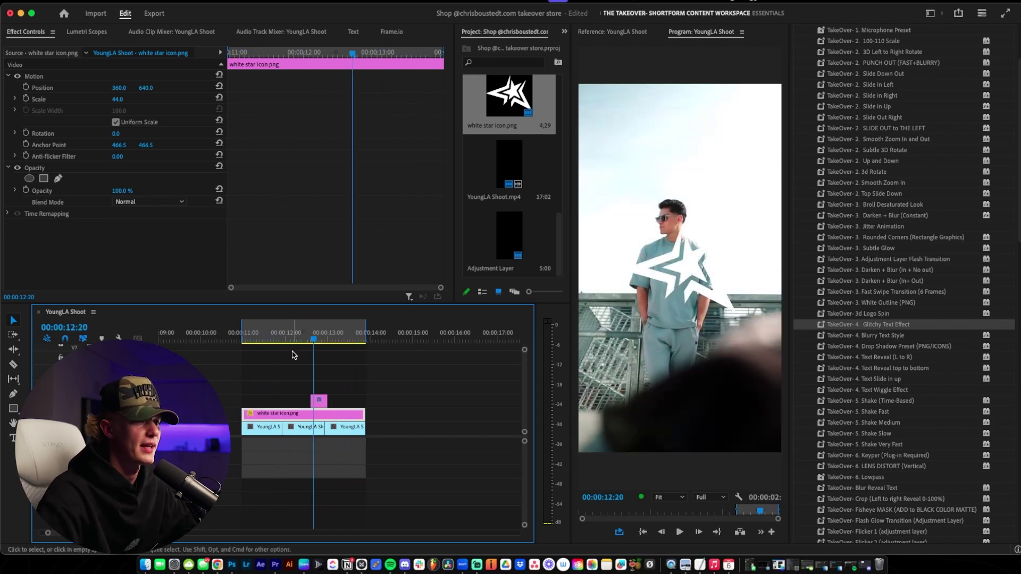
{"action": "left_click_drag", "start_coordinate": [293, 341], "coordinate": [267, 340]}
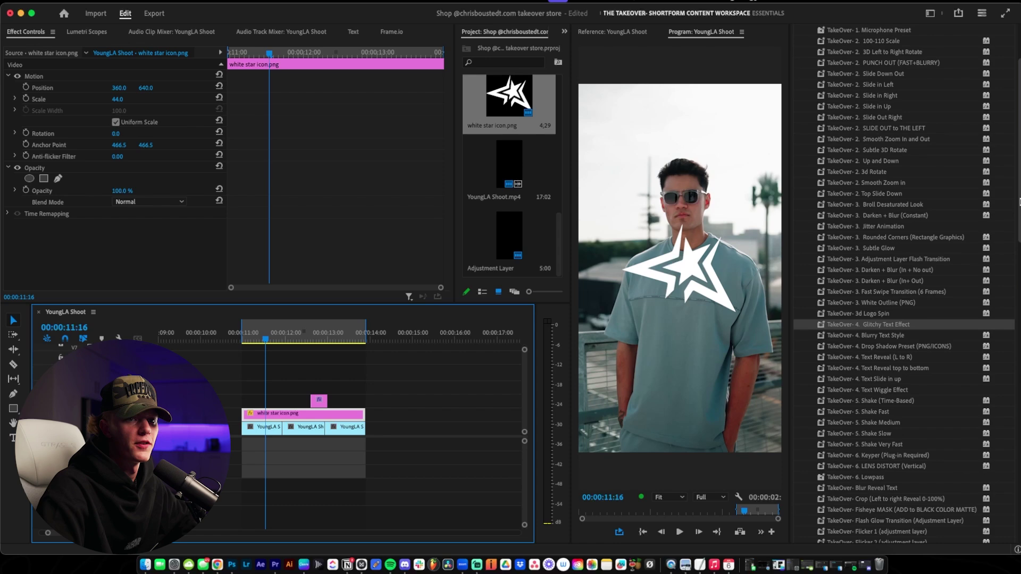
Apply the Venetian Blinds effect to the star clip
{"action": "scroll", "coordinate": [1019, 201], "scroll_direction": "up", "scroll_amount": 5}
{"action": "type", "text": "vene"}
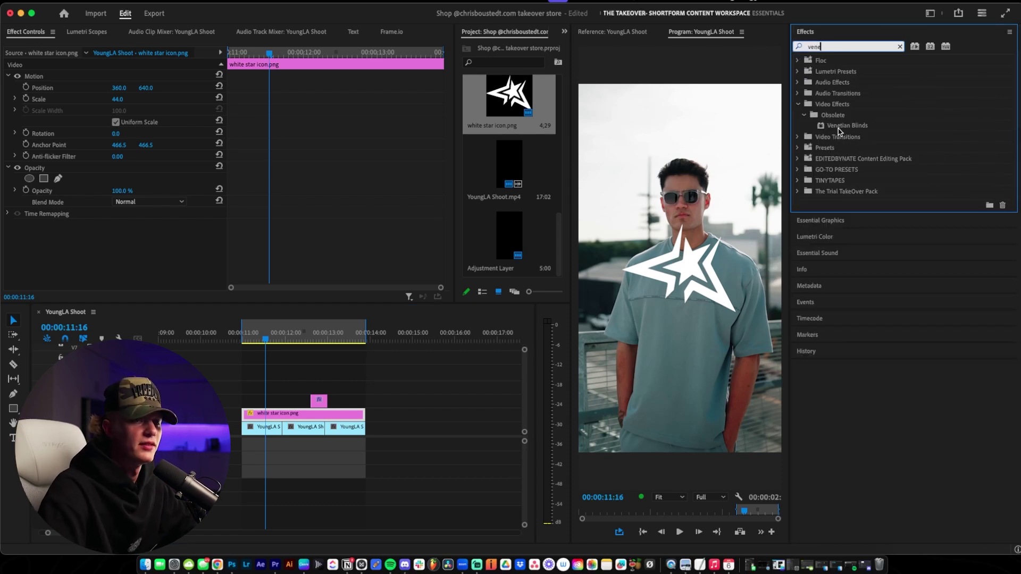
{"action": "left_click", "coordinate": [857, 128]}
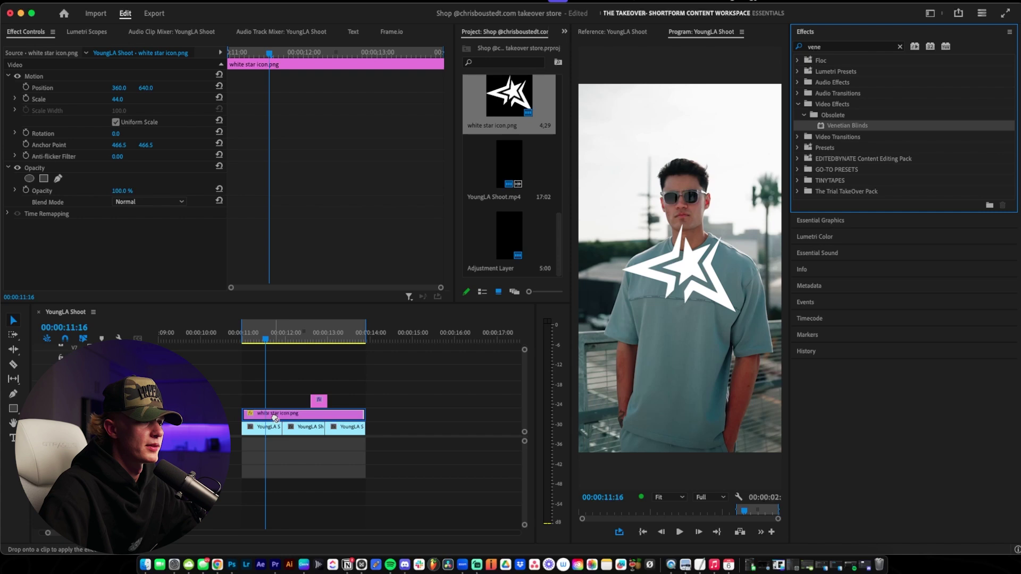
{"action": "left_click_drag", "start_coordinate": [275, 418], "coordinate": [274, 418]}
Set Venetian Blinds to 57% transition completion, 90° direction and width 30
{"action": "left_click_drag", "start_coordinate": [116, 227], "coordinate": [128, 227]}
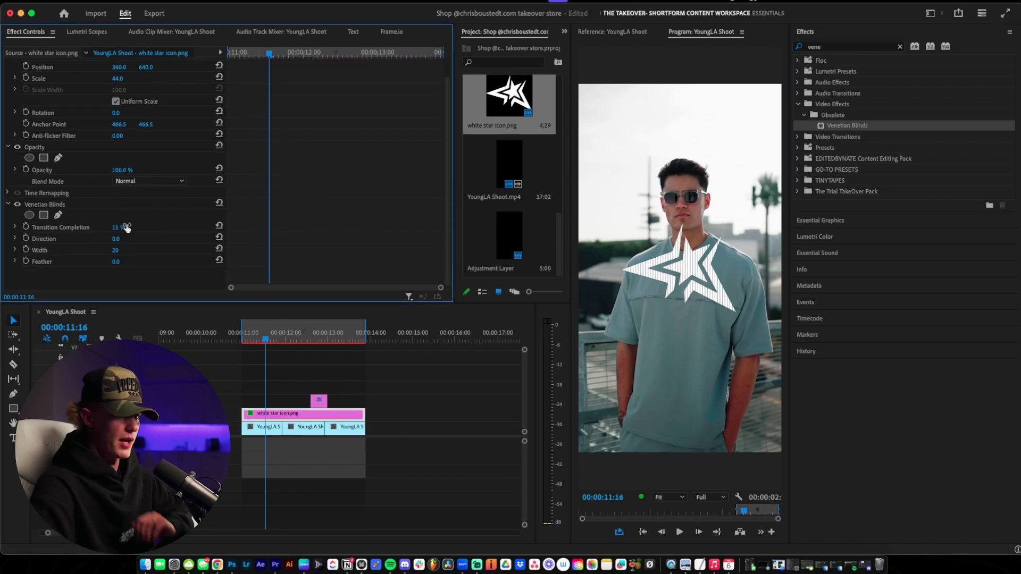
{"action": "left_click", "coordinate": [122, 237]}
{"action": "type", "text": "90"}
{"action": "key", "text": "Return"}
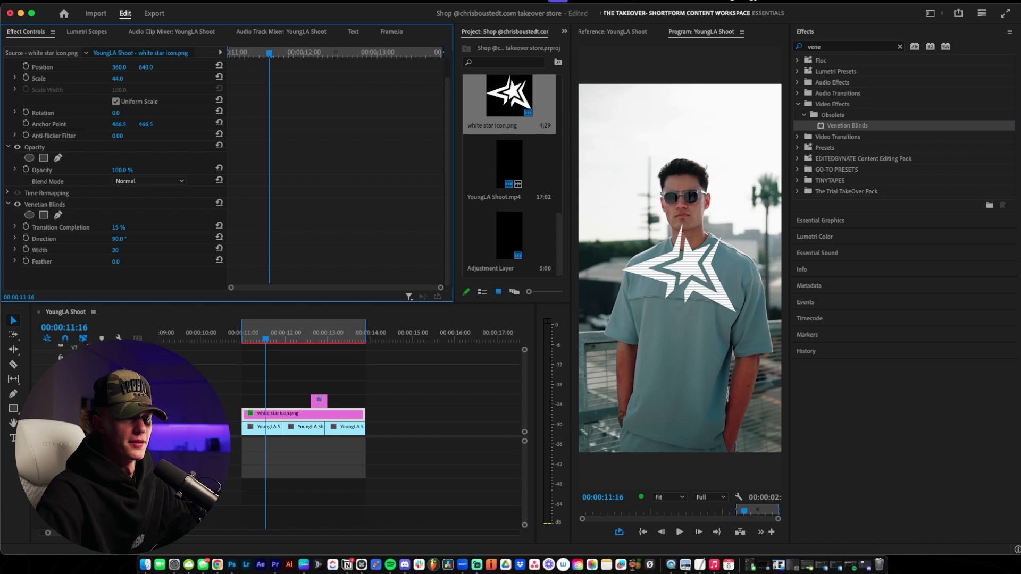
{"action": "left_click_drag", "start_coordinate": [122, 252], "coordinate": [129, 252]}
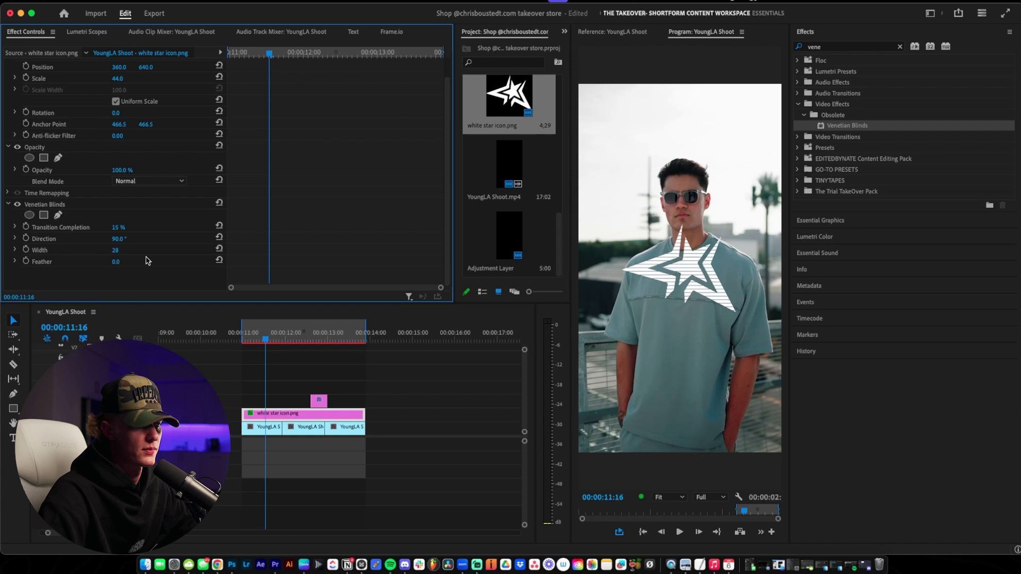
{"action": "left_click_drag", "start_coordinate": [117, 227], "coordinate": [122, 227]}
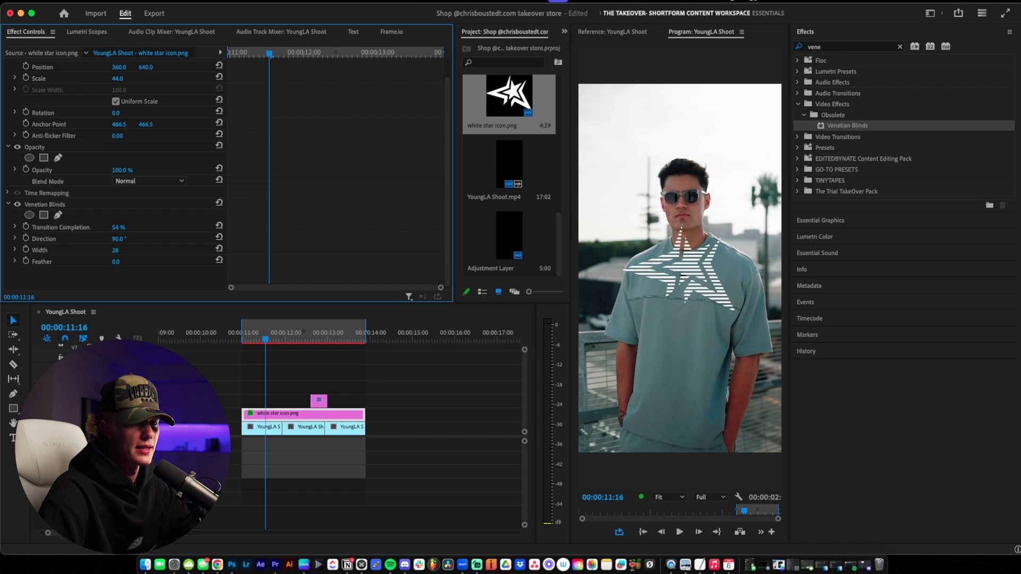
{"action": "left_click_drag", "start_coordinate": [115, 250], "coordinate": [127, 251]}
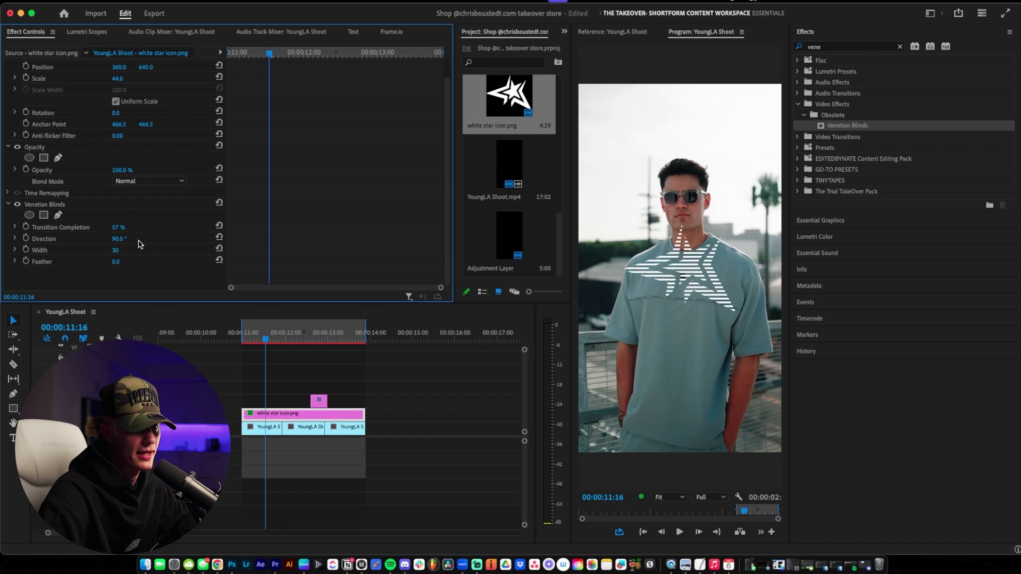
Preview the striped star from its start, then return to frame 00:00:11:16
{"action": "left_click", "coordinate": [254, 328]}
{"action": "key", "text": "space"}
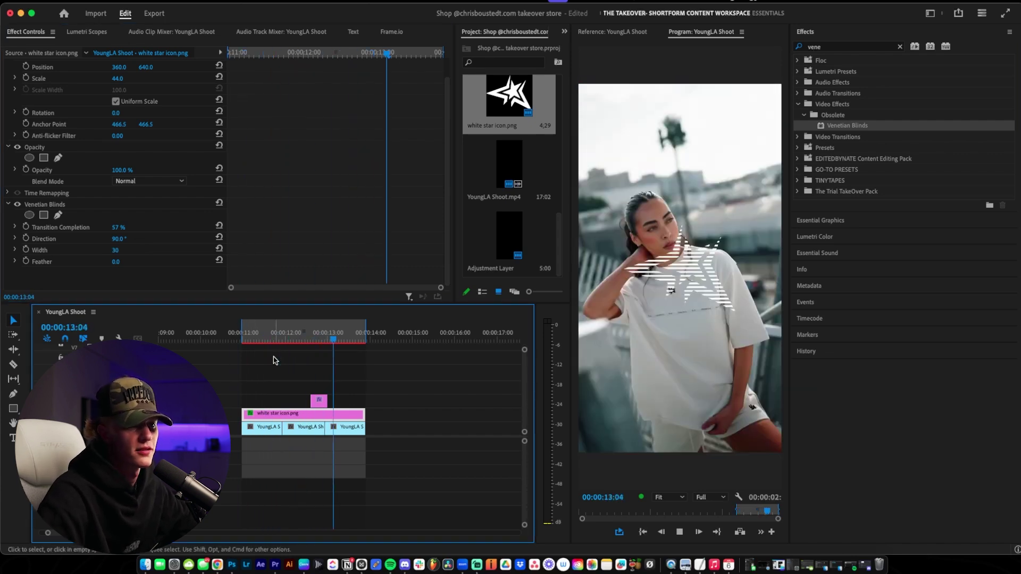
{"action": "key", "text": "space"}
{"action": "left_click", "coordinate": [266, 340]}
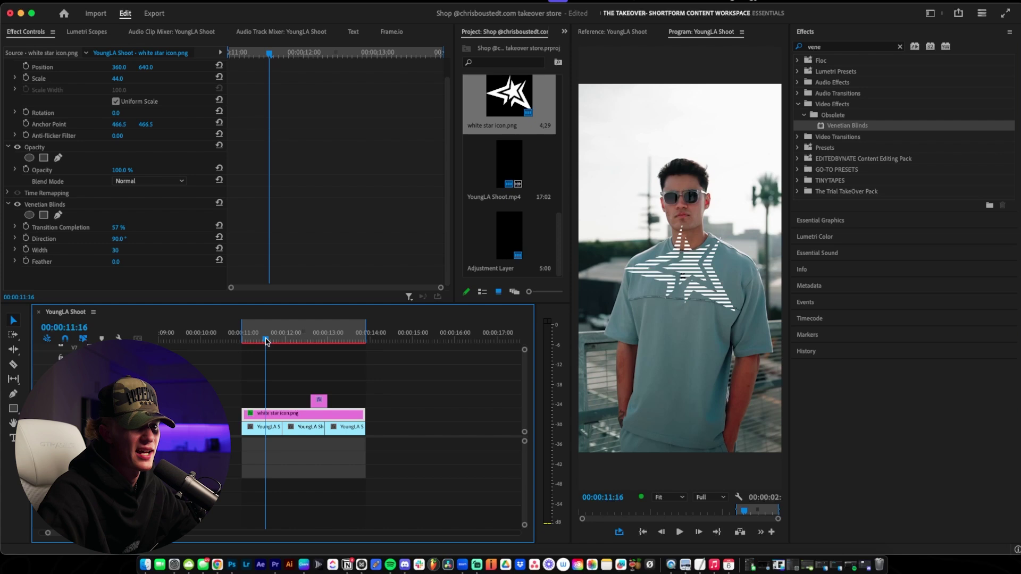
Apply the Turbulent Displace effect to the star clip via an Effects search for 'turb'
{"action": "left_click", "coordinate": [836, 46]}
{"action": "key", "text": "BackSpace"}
{"action": "key", "text": "BackSpace"}
{"action": "key", "text": "BackSpace"}
{"action": "key", "text": "BackSpace"}
{"action": "type", "text": "turb"}
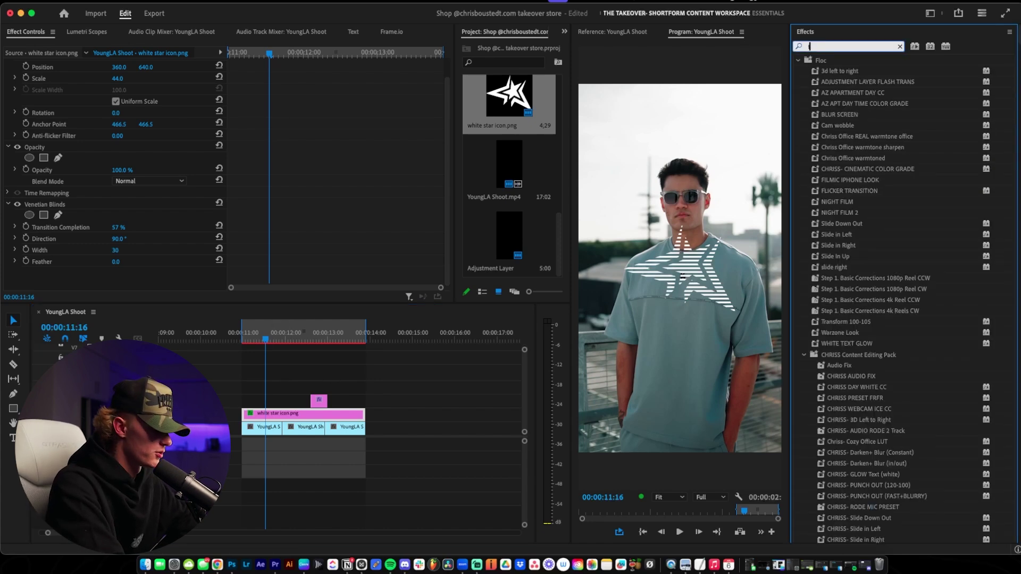
{"action": "left_click", "coordinate": [856, 148]}
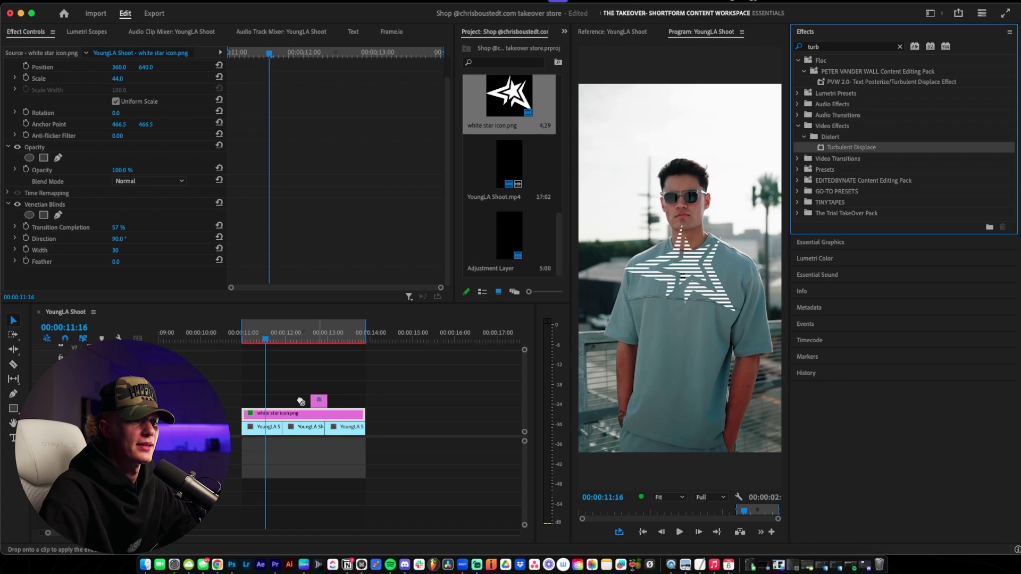
{"action": "left_click_drag", "start_coordinate": [280, 417], "coordinate": [281, 417]}
Scrub through the star to check the warp and adjust the Turbulent Displace amount
{"action": "scroll", "coordinate": [323, 210], "scroll_direction": "down", "scroll_amount": 5}
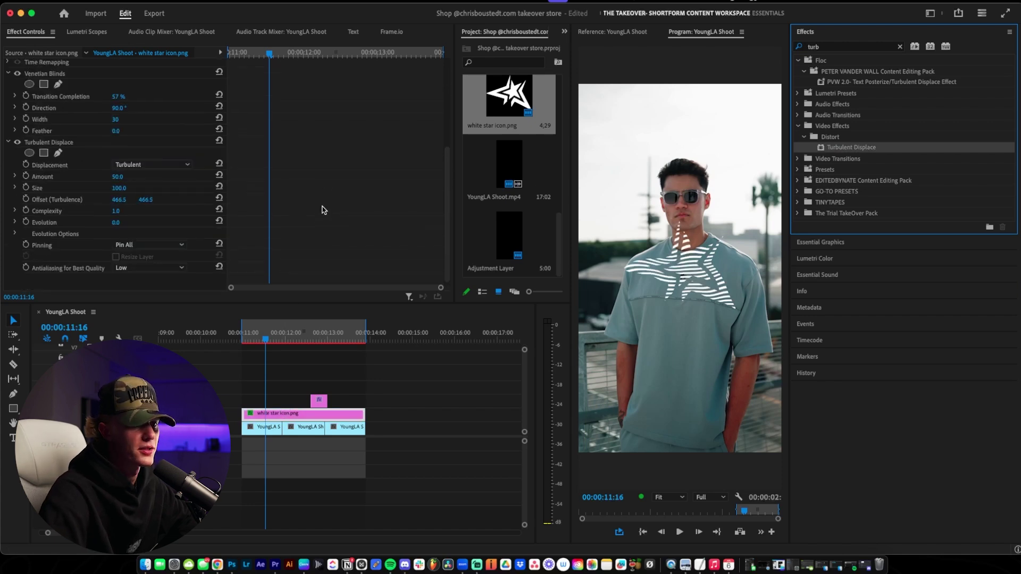
{"action": "mouse_move", "coordinate": [270, 339]}
{"action": "left_mouse_down"}
{"action": "mouse_move", "coordinate": [287, 341]}
{"action": "mouse_move", "coordinate": [264, 342]}
{"action": "left_mouse_up"}
{"action": "mouse_move", "coordinate": [119, 177]}
{"action": "left_mouse_down"}
{"action": "mouse_move", "coordinate": [92, 178]}
{"action": "mouse_move", "coordinate": [152, 188]}
{"action": "mouse_move", "coordinate": [102, 188]}
{"action": "left_mouse_up"}
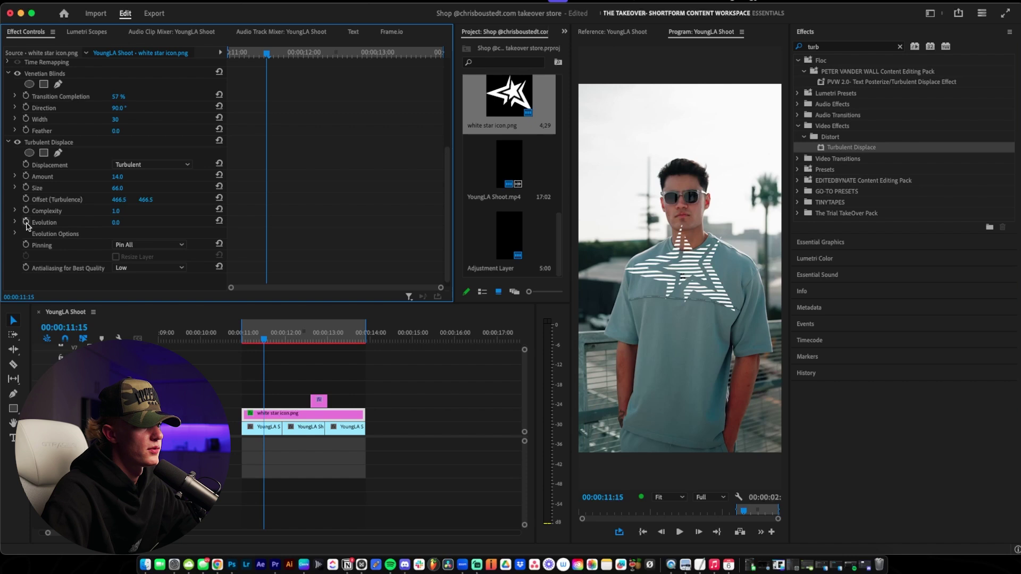
Keyframe Evolution from clip start to a higher value at the end, and raise Complexity
{"action": "left_click_drag", "start_coordinate": [267, 225], "coordinate": [206, 228]}
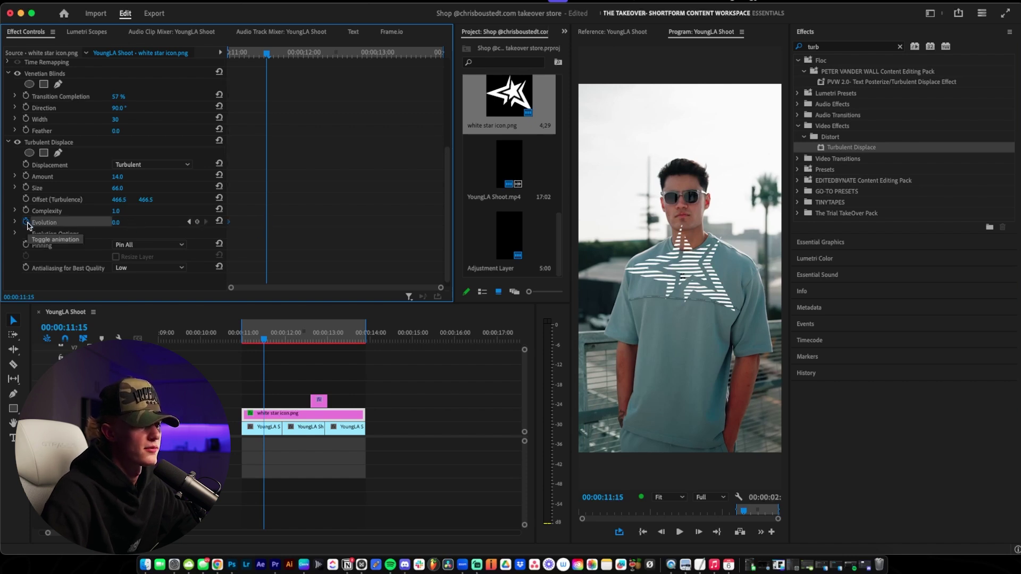
{"action": "left_click_drag", "start_coordinate": [115, 211], "coordinate": [138, 211]}
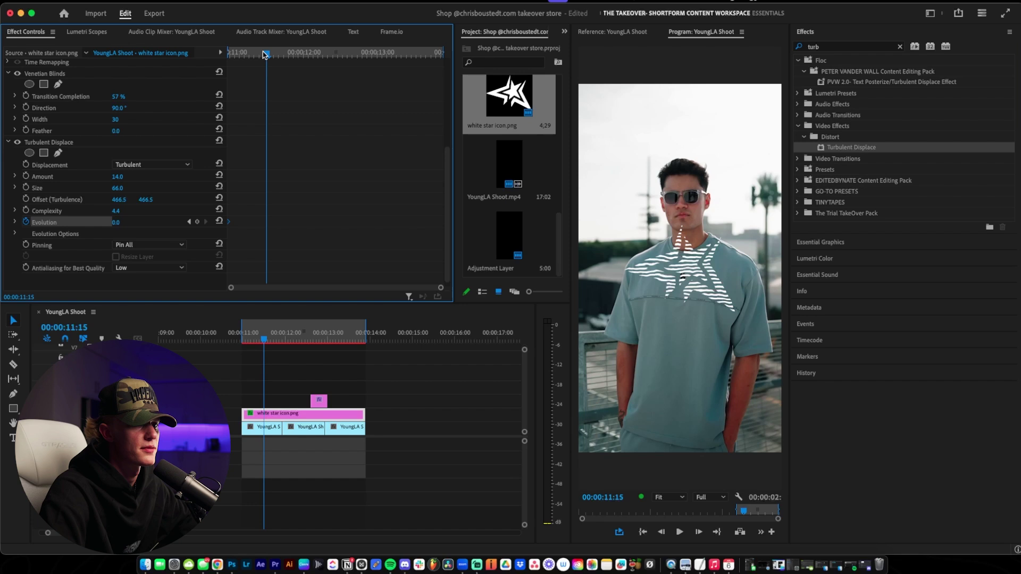
{"action": "key", "text": "space"}
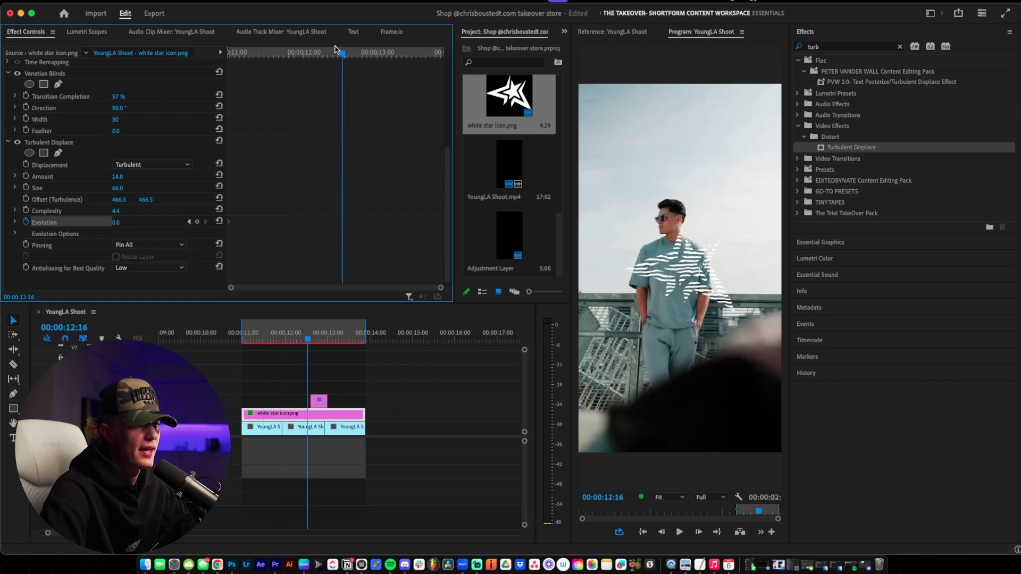
{"action": "left_click_drag", "start_coordinate": [335, 49], "coordinate": [391, 53]}
{"action": "left_click_drag", "start_coordinate": [120, 222], "coordinate": [140, 222]}
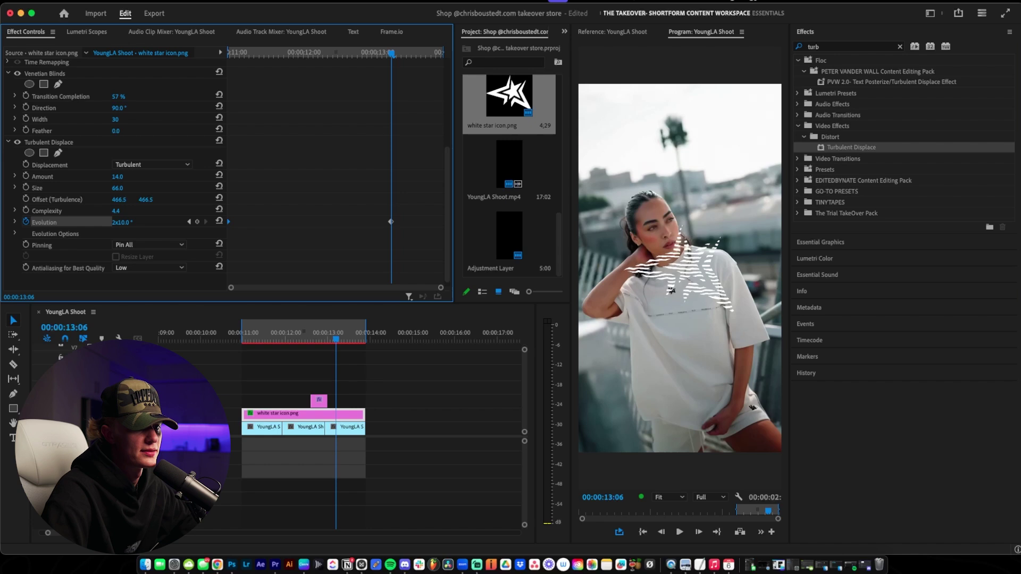
Play the animated glitch from the clip start twice to review the distortion
{"action": "key", "text": "shift+i"}
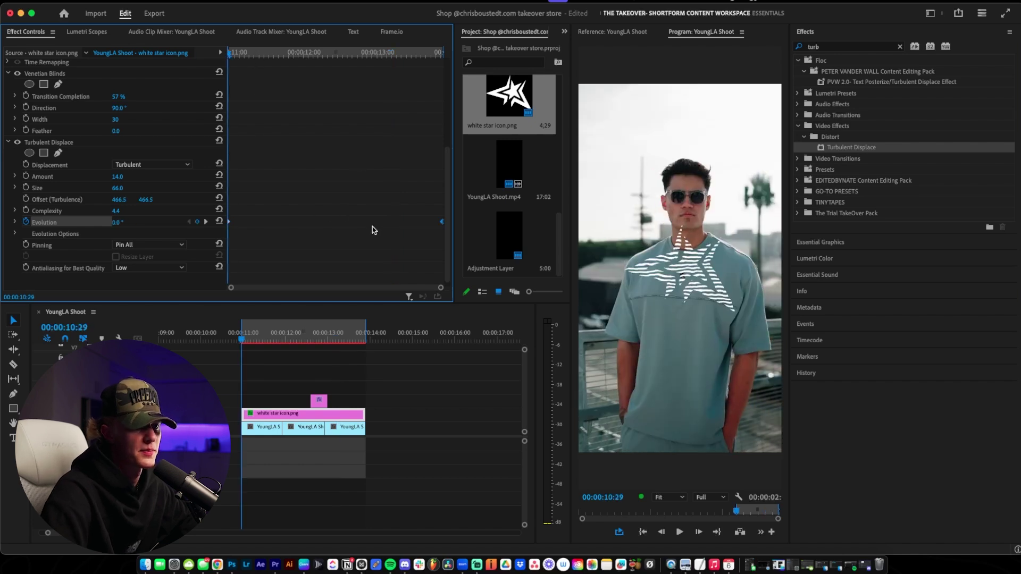
{"action": "key", "text": "space"}
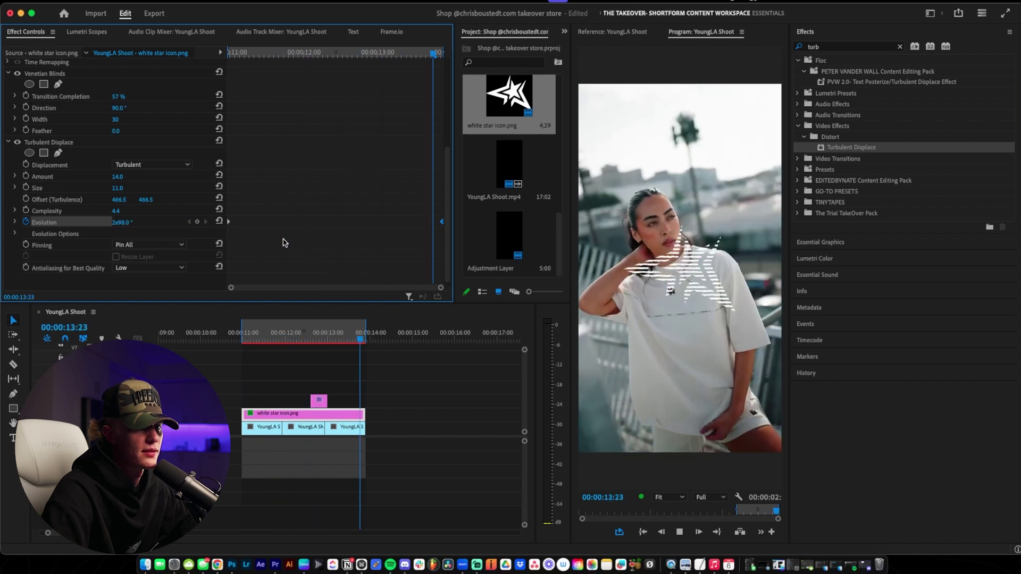
{"action": "key", "text": "space"}
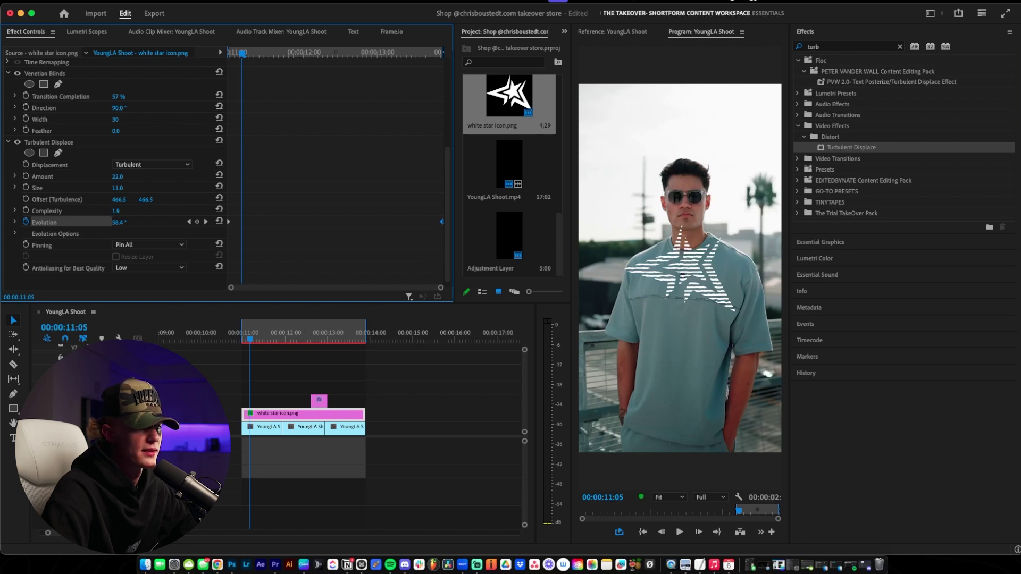
{"action": "key", "text": "space"}
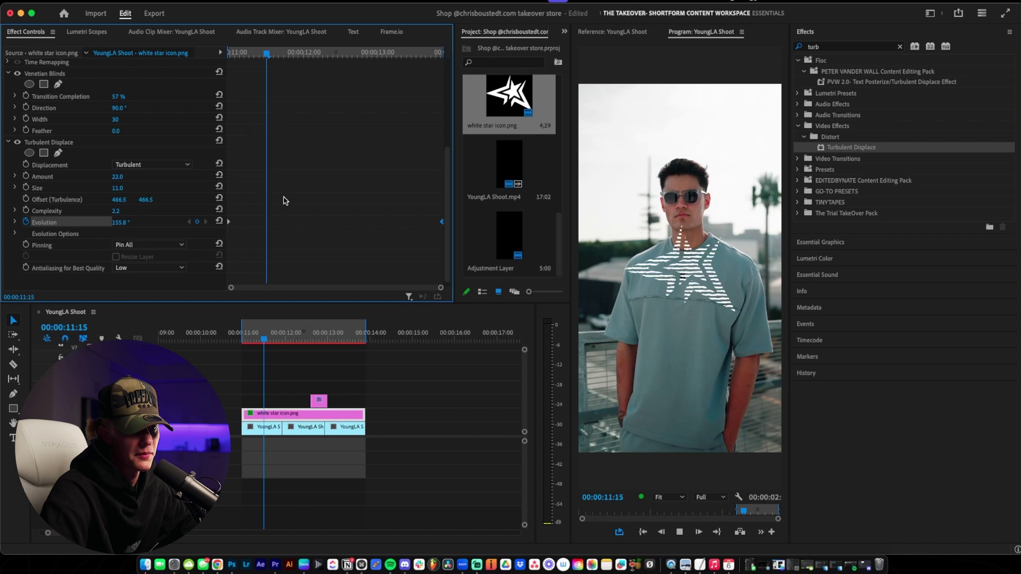
{"action": "key", "text": "space"}
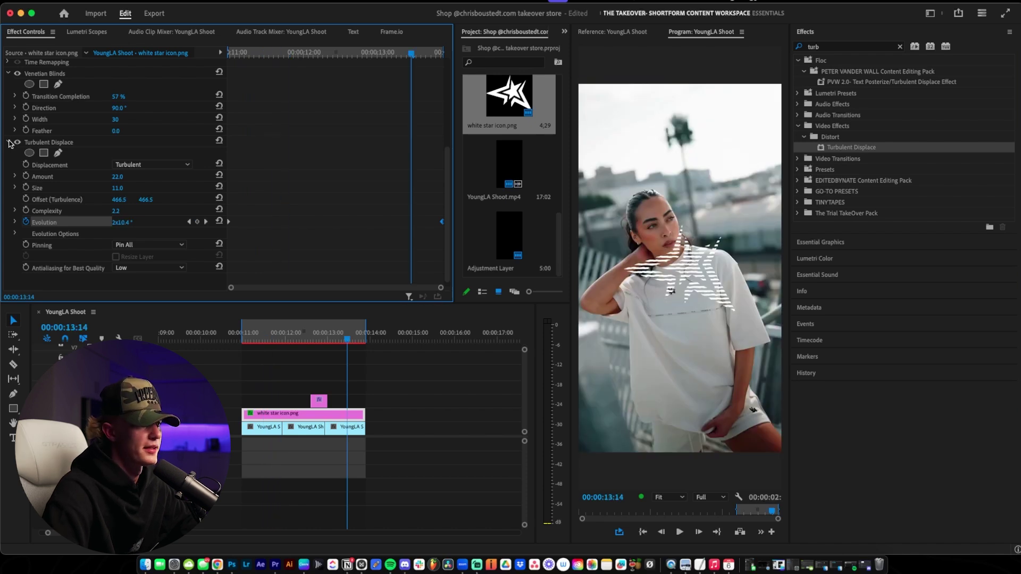
Collapse the Turbulent Displace and Venetian Blinds settings in Effect Controls
{"action": "left_click", "coordinate": [9, 142]}
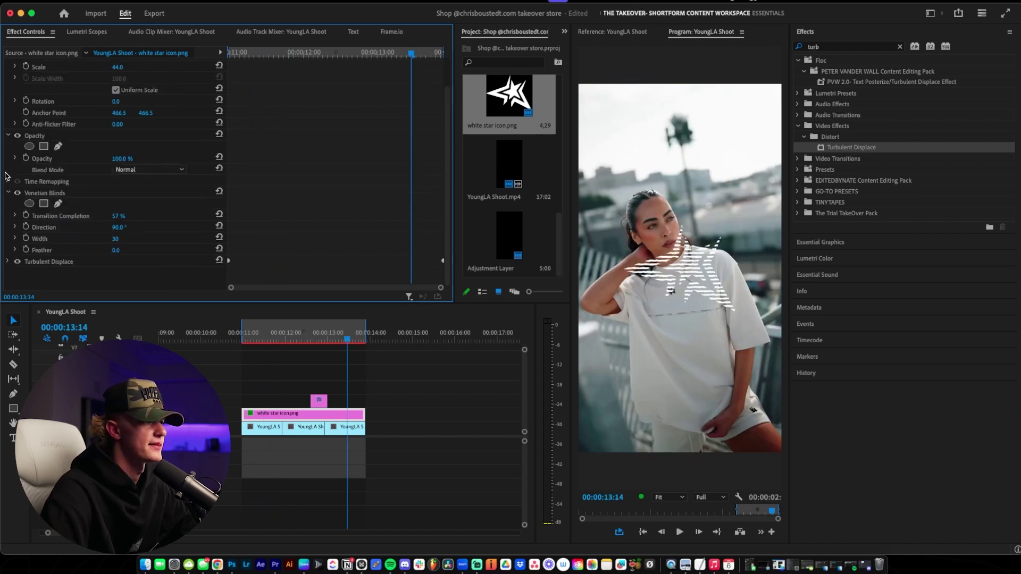
{"action": "left_click", "coordinate": [8, 193]}
{"action": "key", "text": "space"}
{"action": "key", "text": "c"}
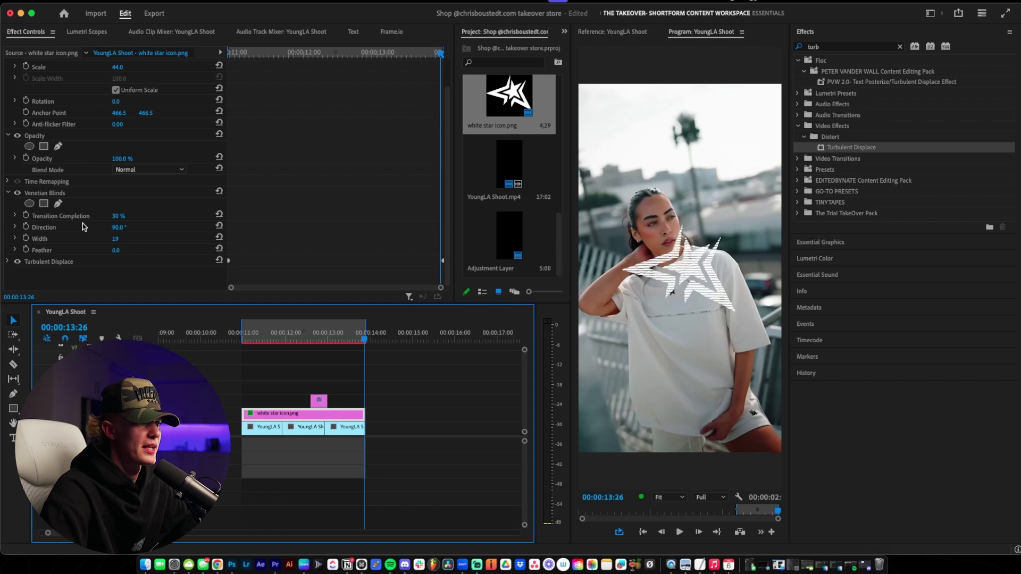
Try Overlay, Lighten, Linear Burn and Soft Light blending, settling on Hard Light for the star
{"action": "left_click", "coordinate": [128, 170]}
{"action": "left_click", "coordinate": [169, 305]}
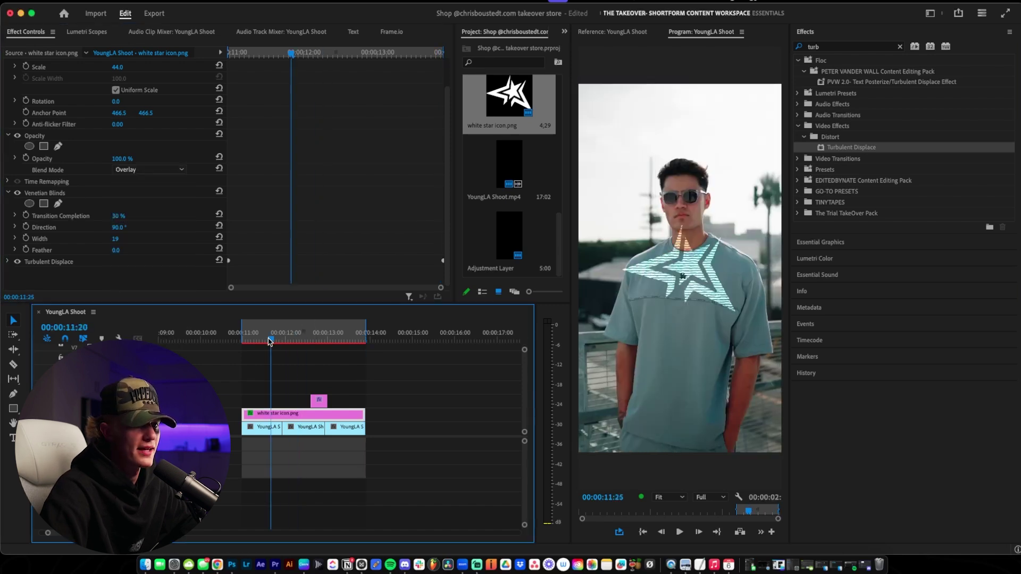
{"action": "left_click_drag", "start_coordinate": [270, 342], "coordinate": [266, 341]}
{"action": "left_click", "coordinate": [150, 170]}
{"action": "left_click", "coordinate": [149, 270]}
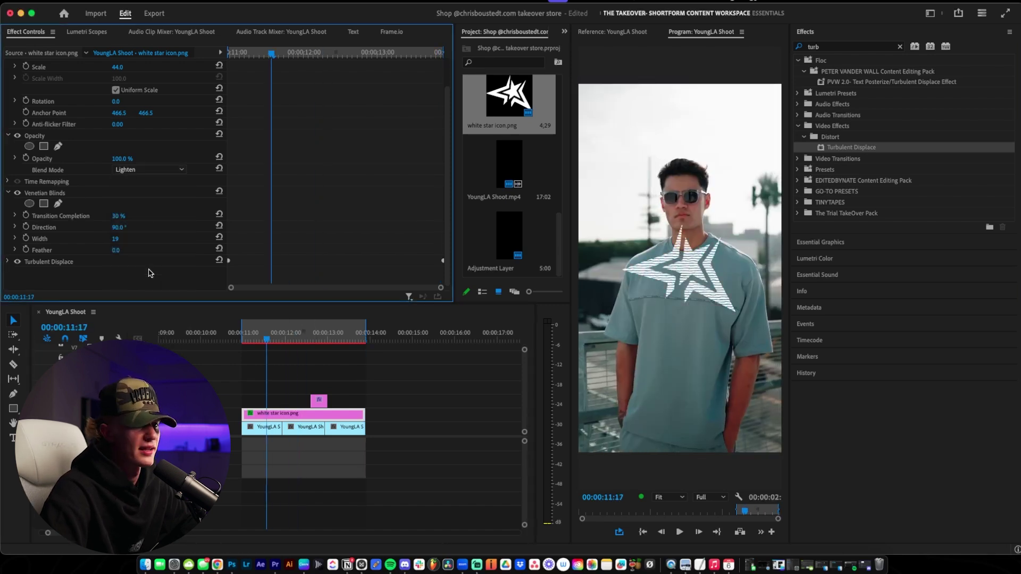
{"action": "left_click", "coordinate": [149, 169]}
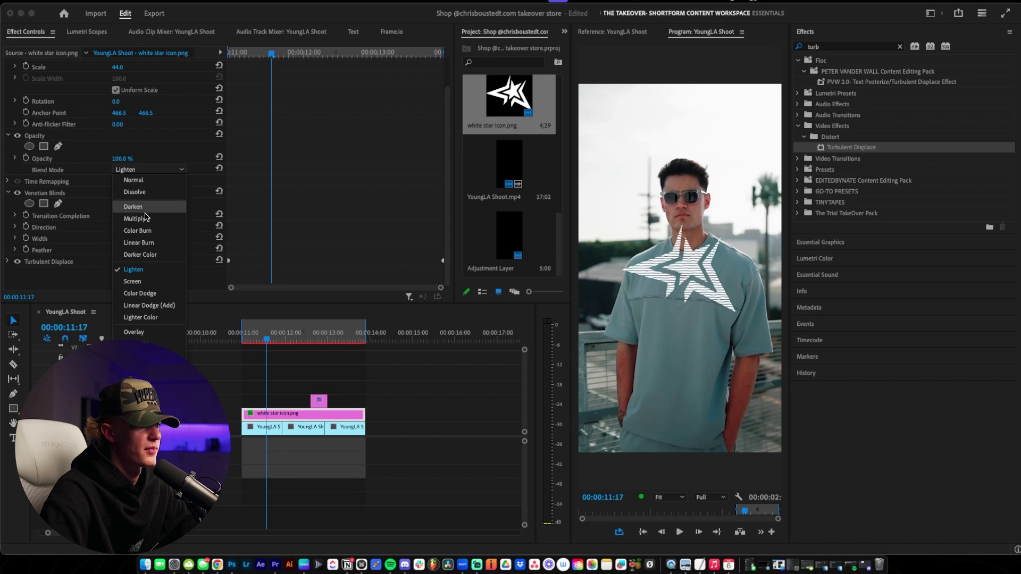
{"action": "left_click", "coordinate": [147, 245]}
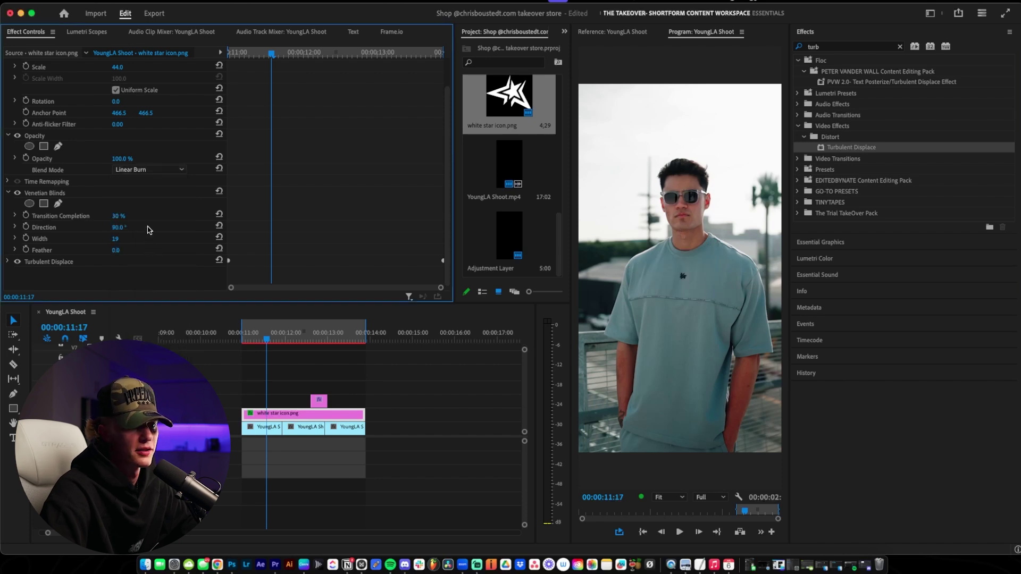
{"action": "left_click", "coordinate": [130, 171]}
{"action": "left_click", "coordinate": [158, 342]}
{"action": "left_click", "coordinate": [139, 171]}
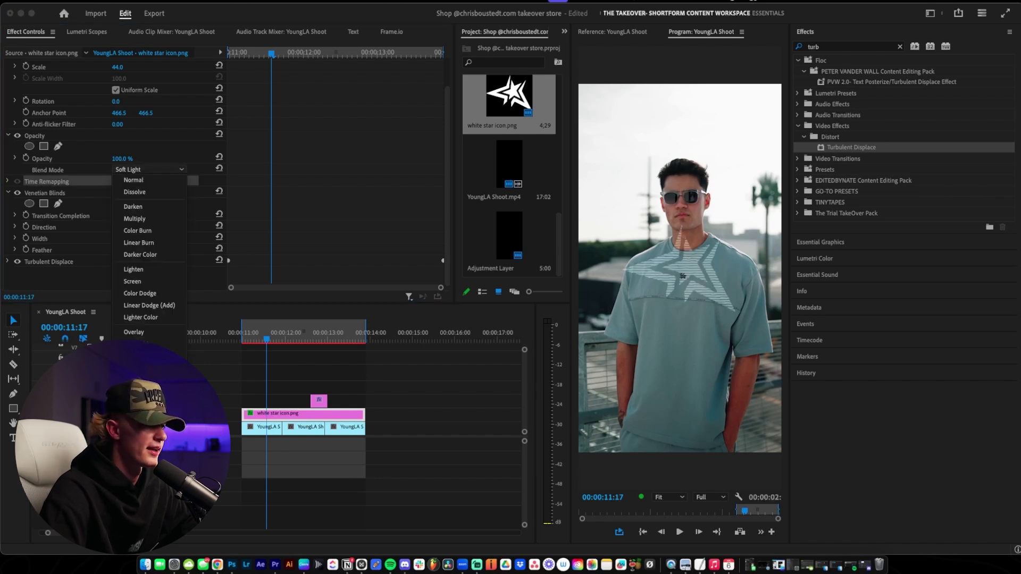
{"action": "left_click", "coordinate": [149, 355]}
{"action": "left_click_drag", "start_coordinate": [266, 350], "coordinate": [246, 351]}
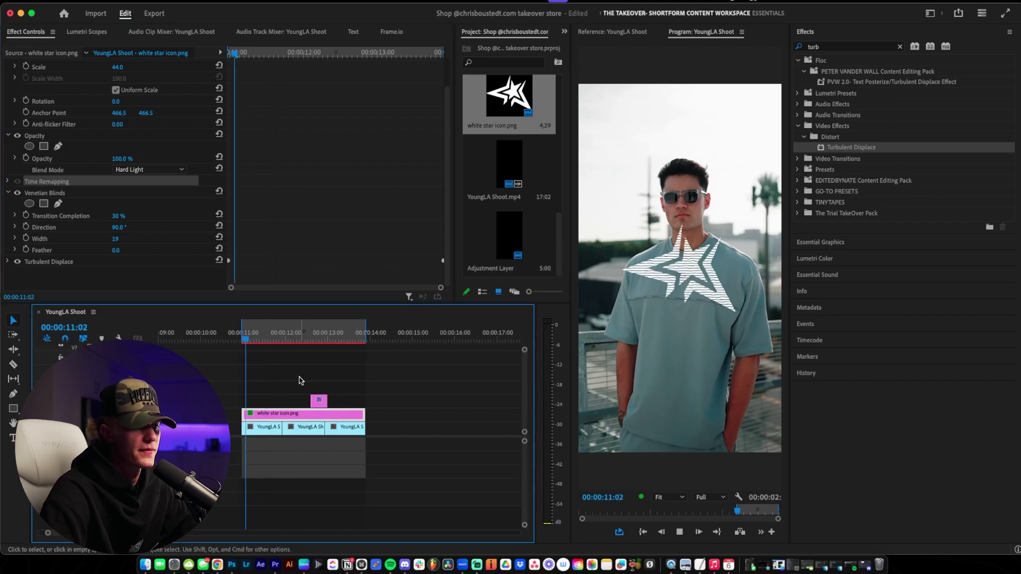